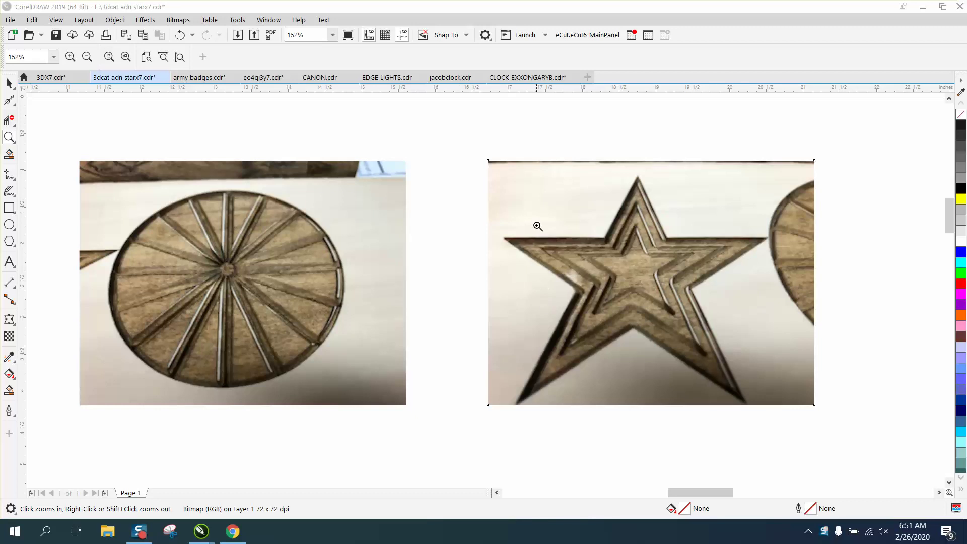
# Zoom in to inspect the engraved star and wheel photos and the shaded wheel and star drawings
pyautogui.moveTo(537, 222); pyautogui.dragTo(731, 362)
pyautogui.rightClick(533, 330)
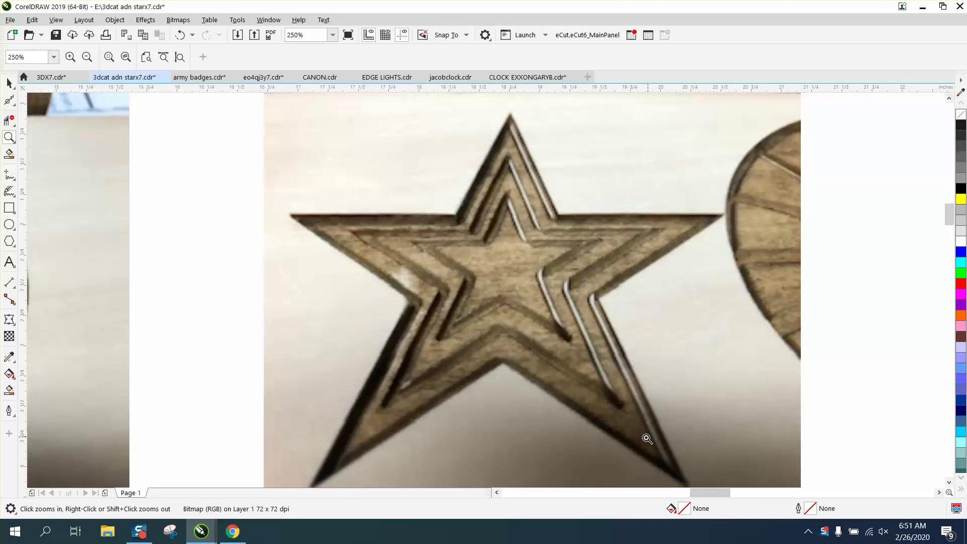
pyautogui.scroll(-2, 467, 376)
pyautogui.moveTo(269, 305); pyautogui.dragTo(359, 373)
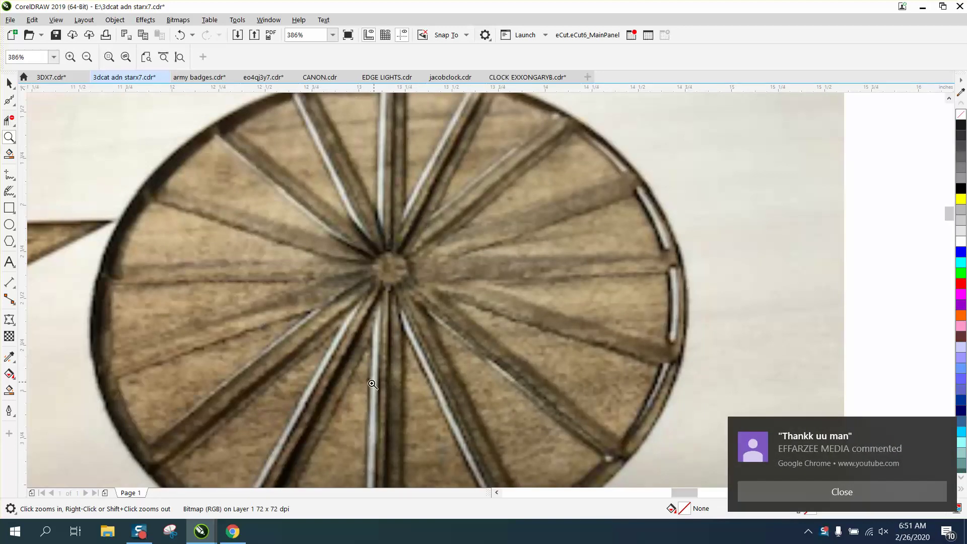
pyautogui.scroll(-4, 535, 375)
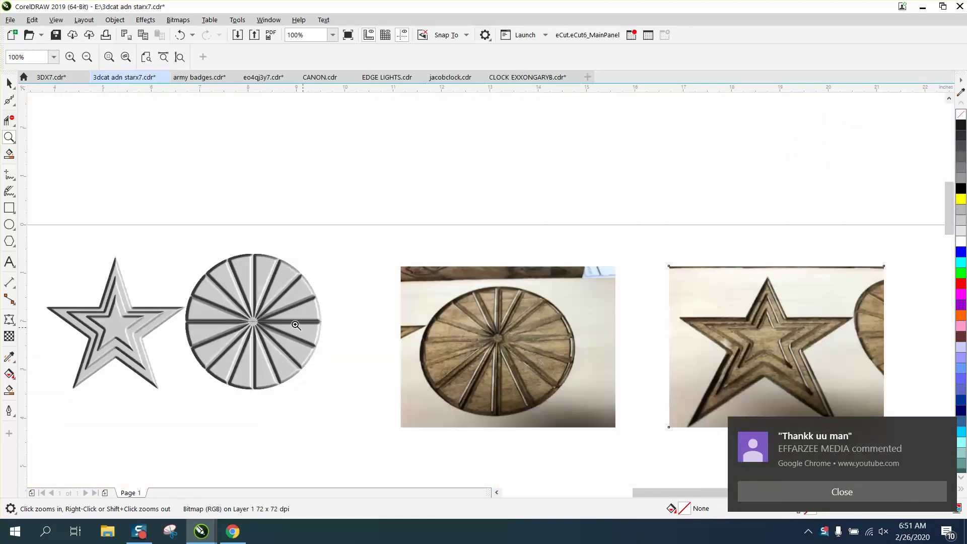
pyautogui.moveTo(174, 230); pyautogui.dragTo(393, 390)
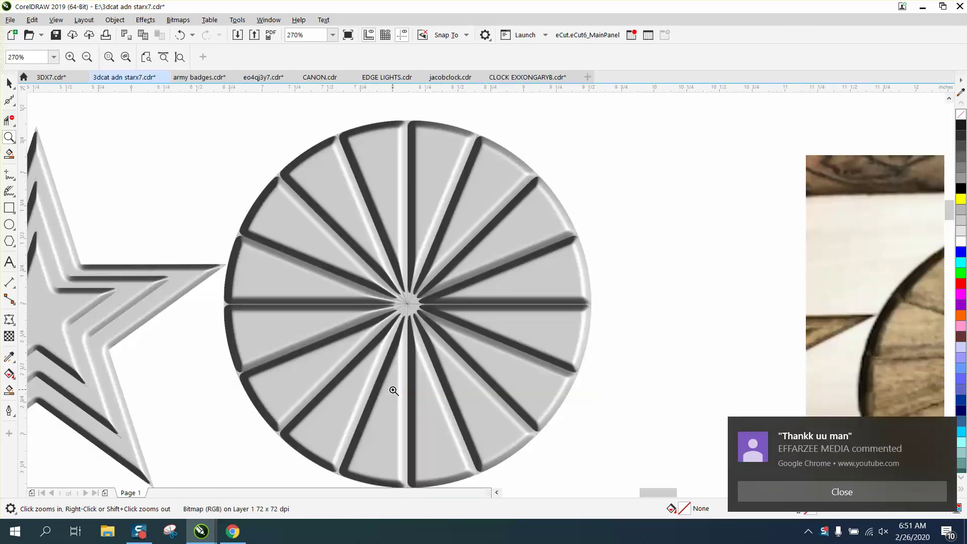
pyautogui.scroll(-3, 393, 389)
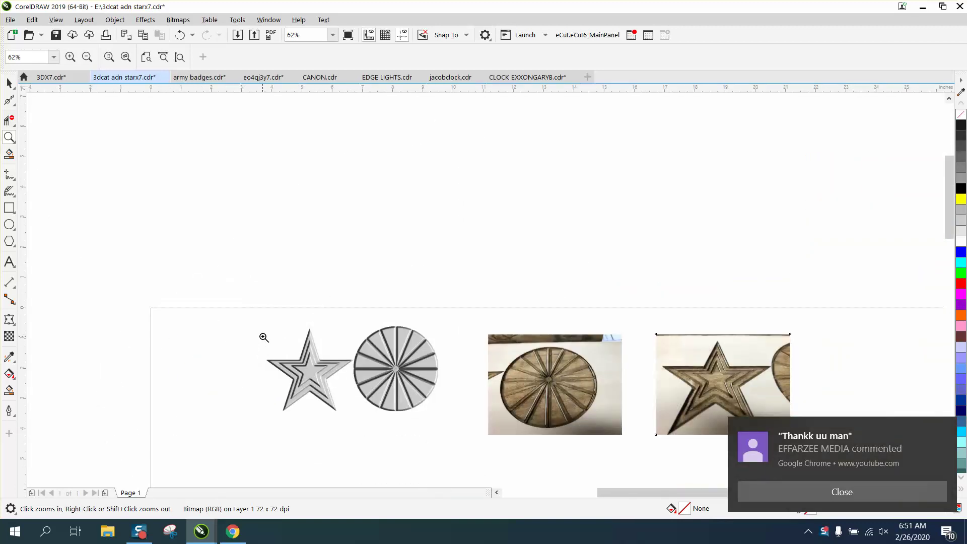
pyautogui.moveTo(263, 336); pyautogui.dragTo(380, 408)
pyautogui.scroll(-4, 370, 397)
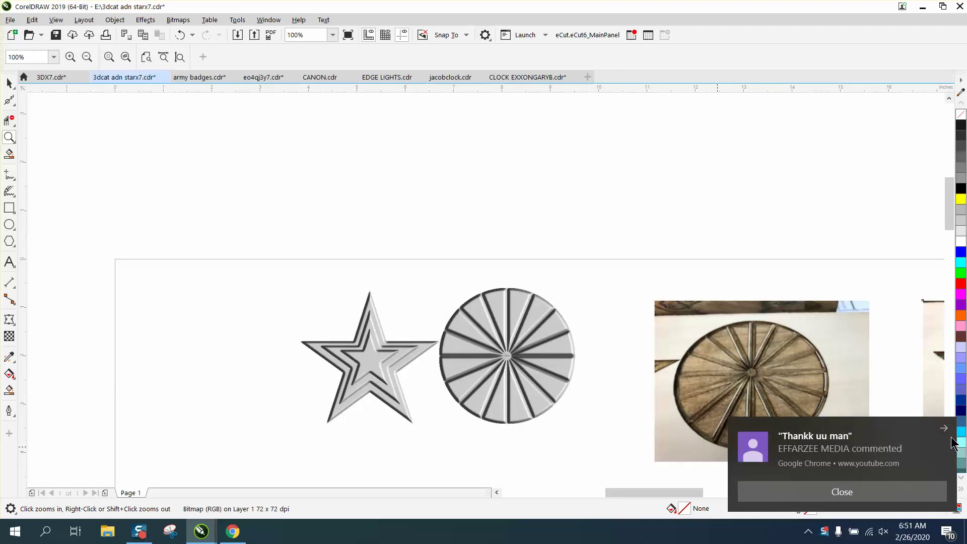
# Draw a five-point star with the Star tool and move it higher above the page
pyautogui.click(14, 245)
pyautogui.click(31, 257)
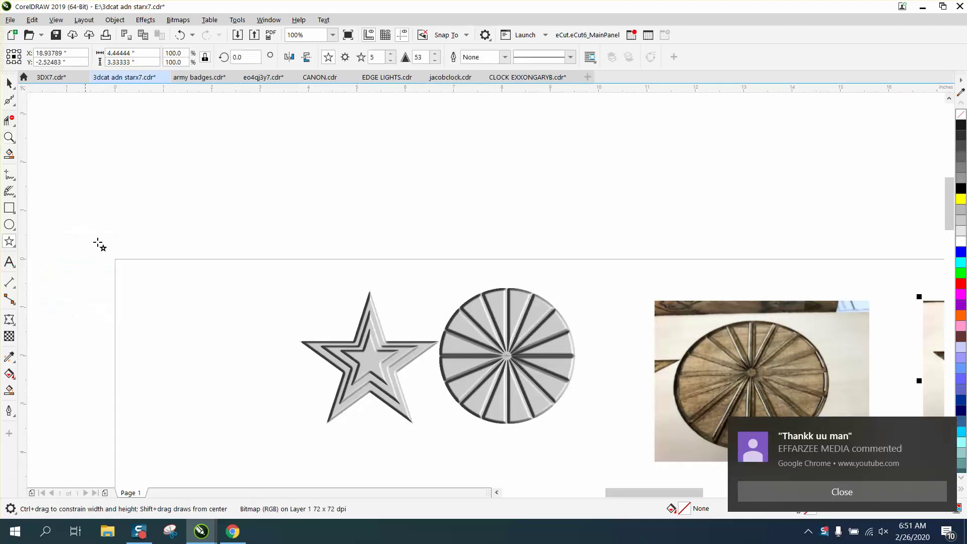
pyautogui.moveTo(305, 166); pyautogui.dragTo(157, 307)
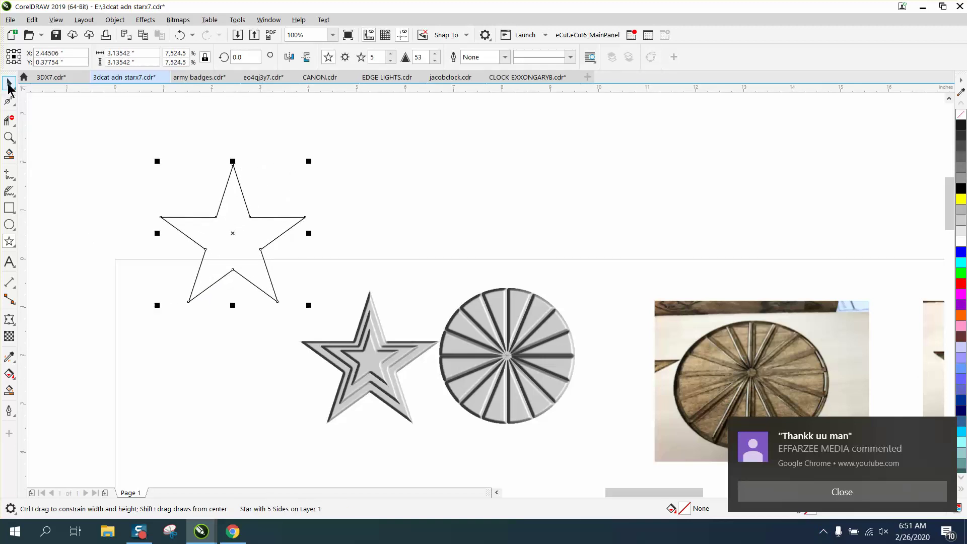
pyautogui.click(10, 83)
pyautogui.moveTo(235, 240); pyautogui.dragTo(233, 184)
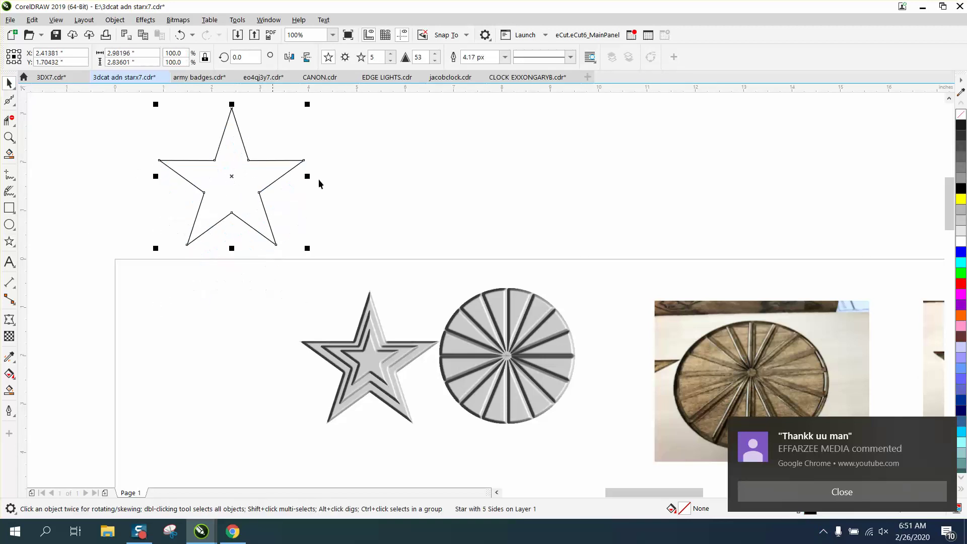
# Fill the star light grey and zoom in on its top point
pyautogui.click(961, 126)
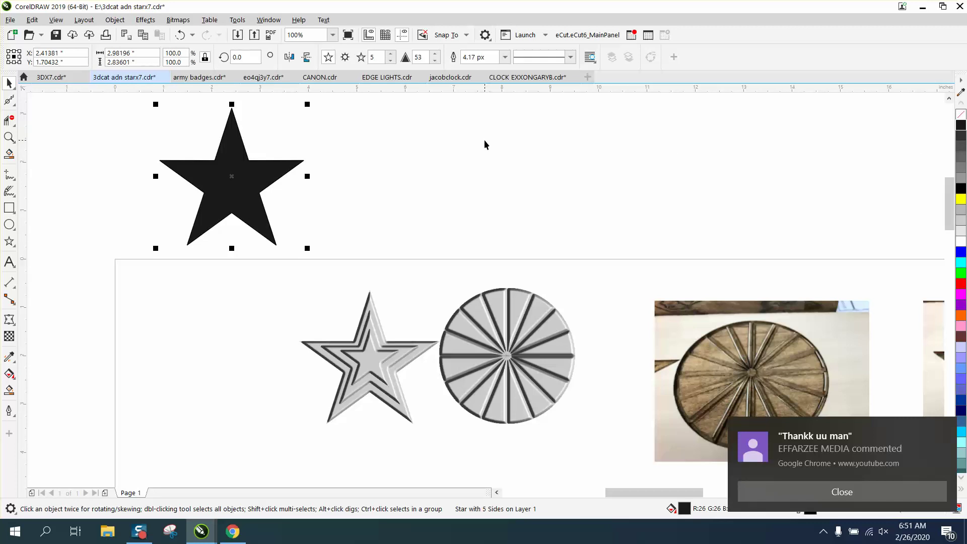
pyautogui.click(961, 233)
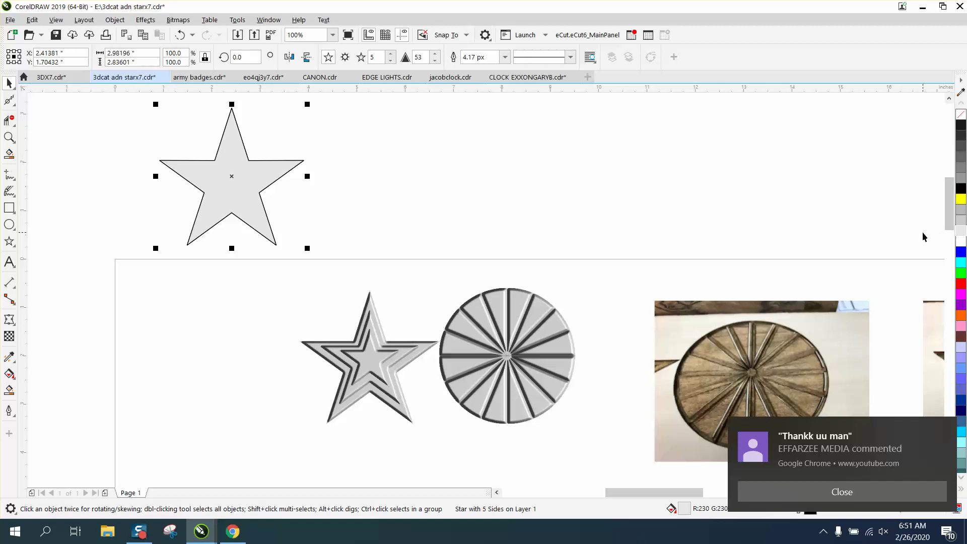
pyautogui.click(11, 140)
pyautogui.click(45, 140)
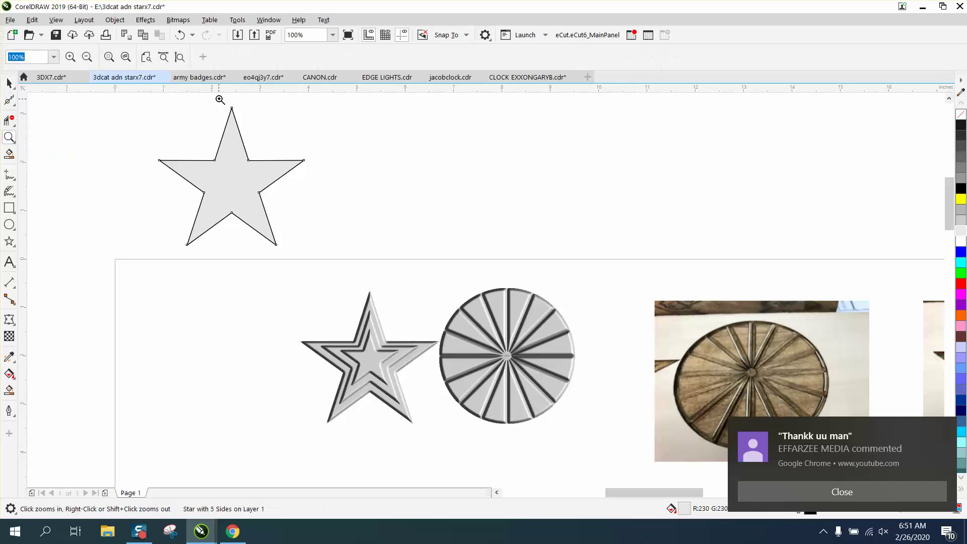
pyautogui.moveTo(218, 99); pyautogui.dragTo(265, 143)
pyautogui.scroll(-2, 279, 182)
pyautogui.scroll(-1, 271, 177)
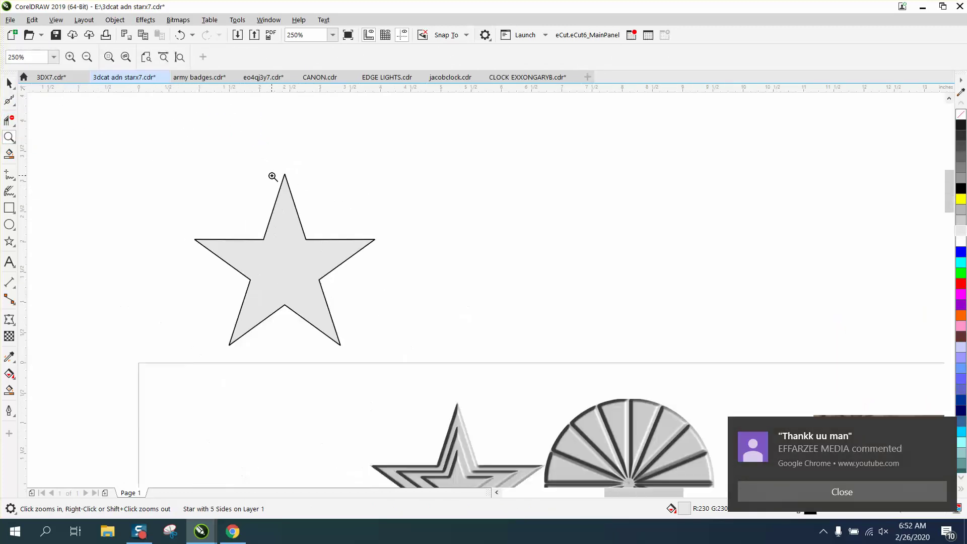
pyautogui.click(15, 88)
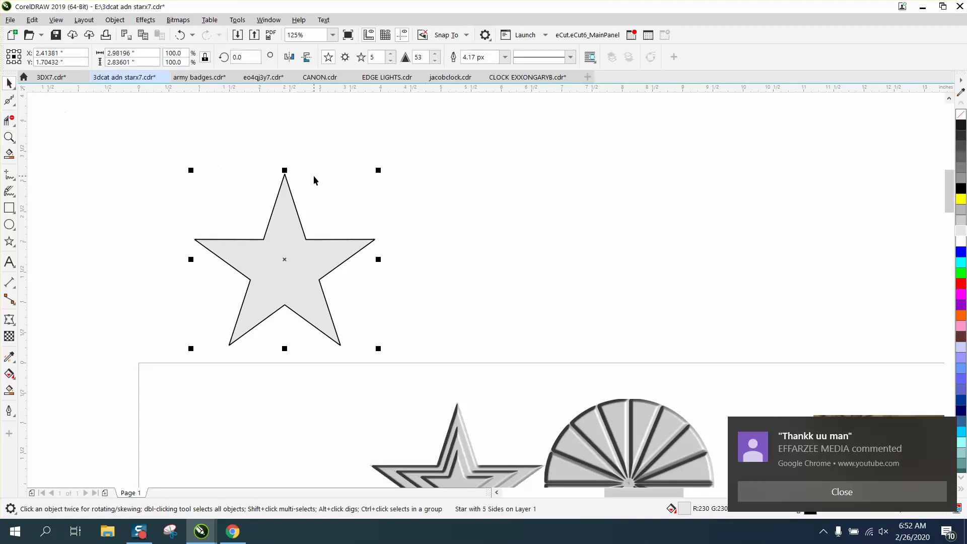
# Apply Relief Sculpture (Detail, Depth, Smoothness 100) to the grey star with light direction 15
pyautogui.click(145, 20)
pyautogui.moveTo(160, 220)
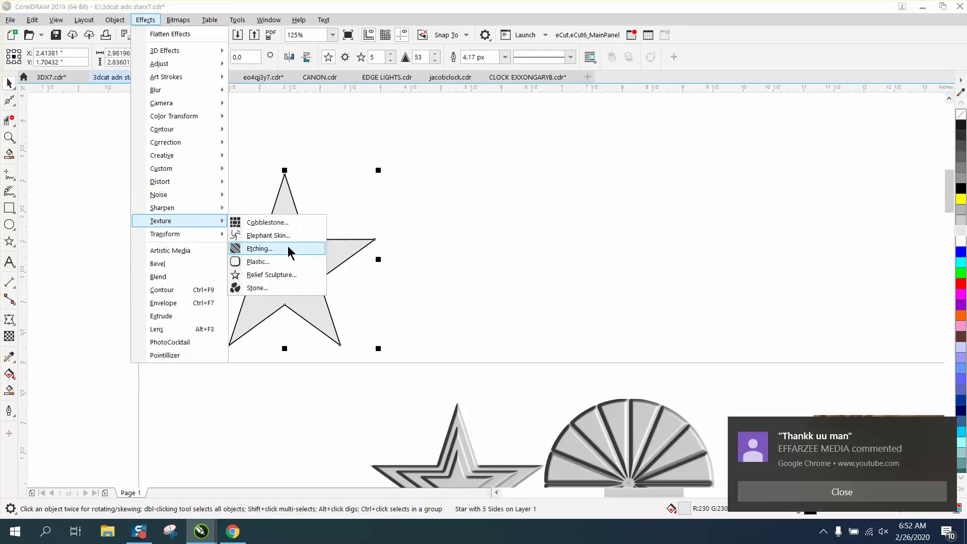
pyautogui.click(272, 274)
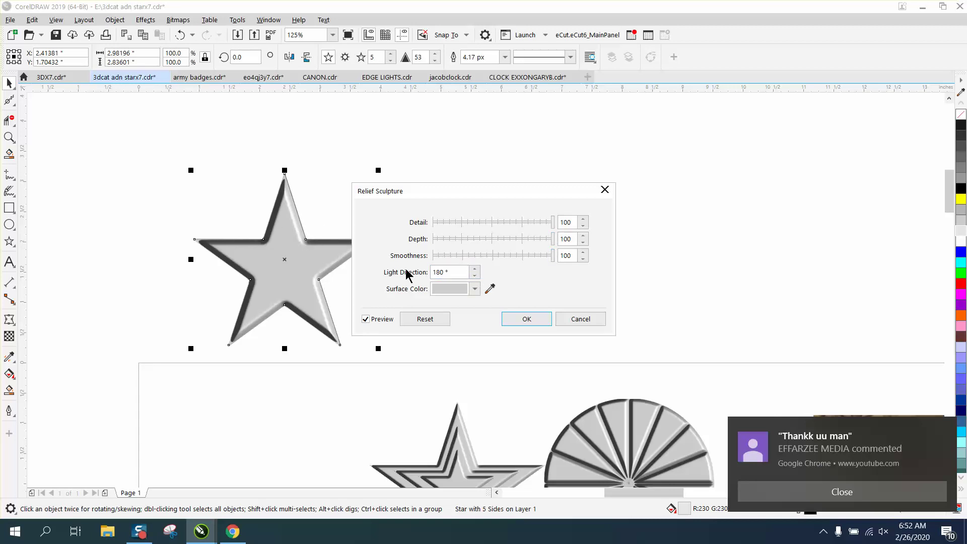
pyautogui.click(463, 274)
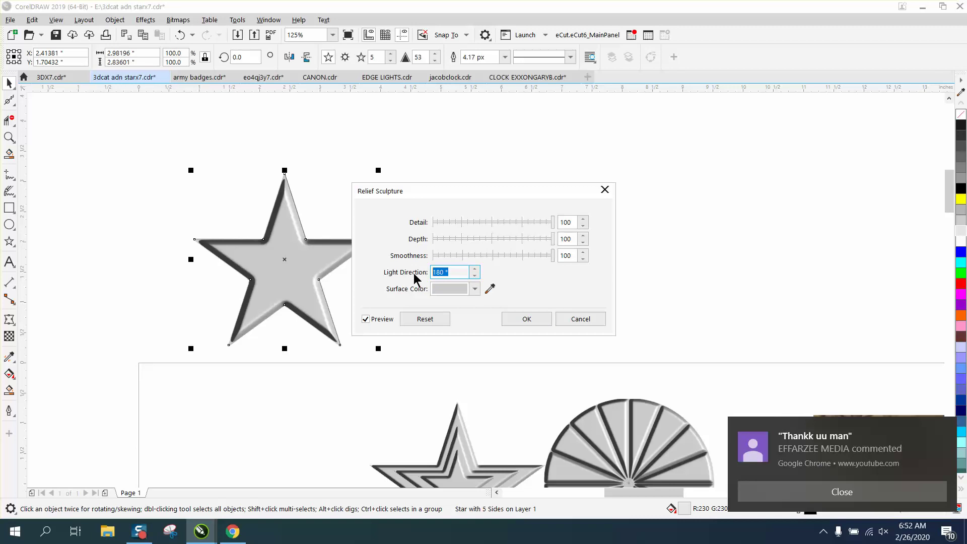
pyautogui.write('15')
pyautogui.click(533, 330)
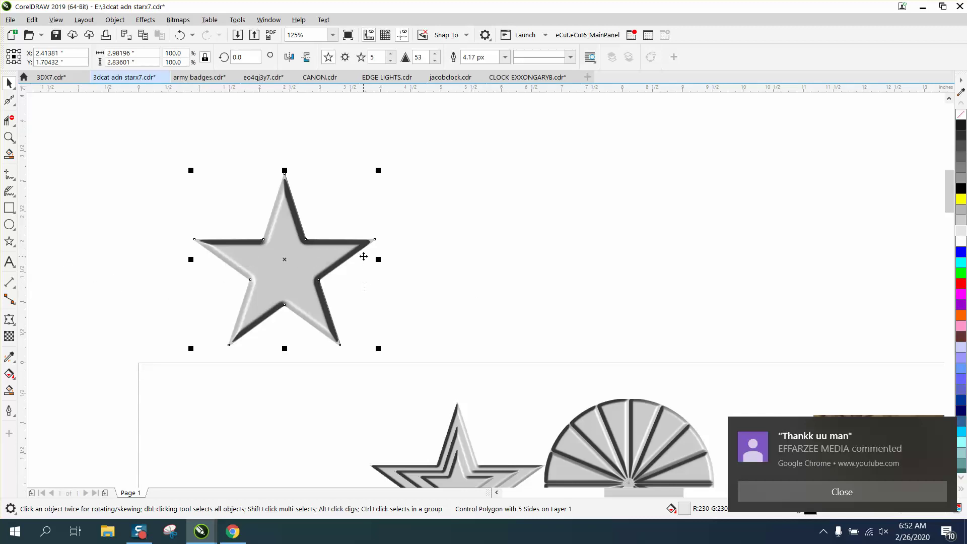
# Convert the embossed star to a 600 dpi Grayscale (8-bit) transparent bitmap and zoom in on its tip
pyautogui.scroll(-2, 345, 250)
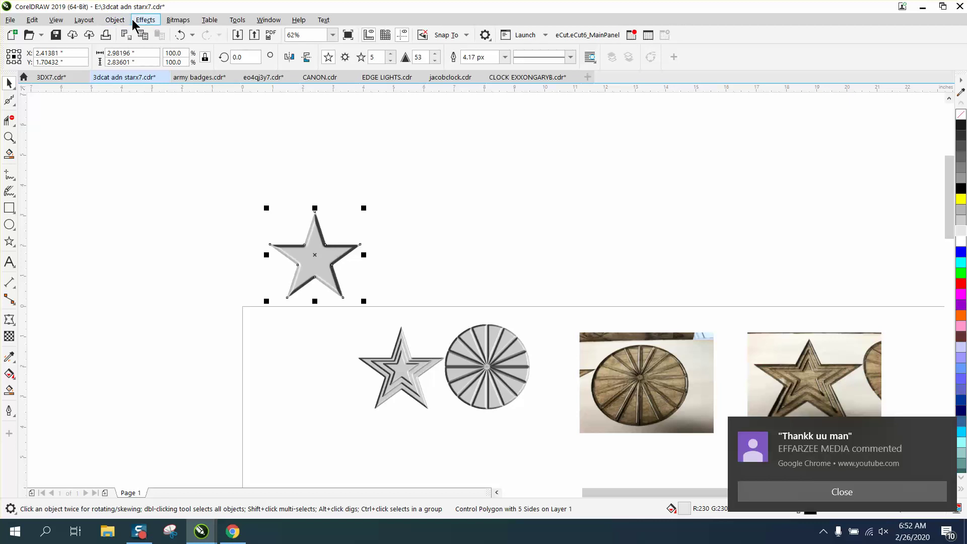
pyautogui.click(174, 22)
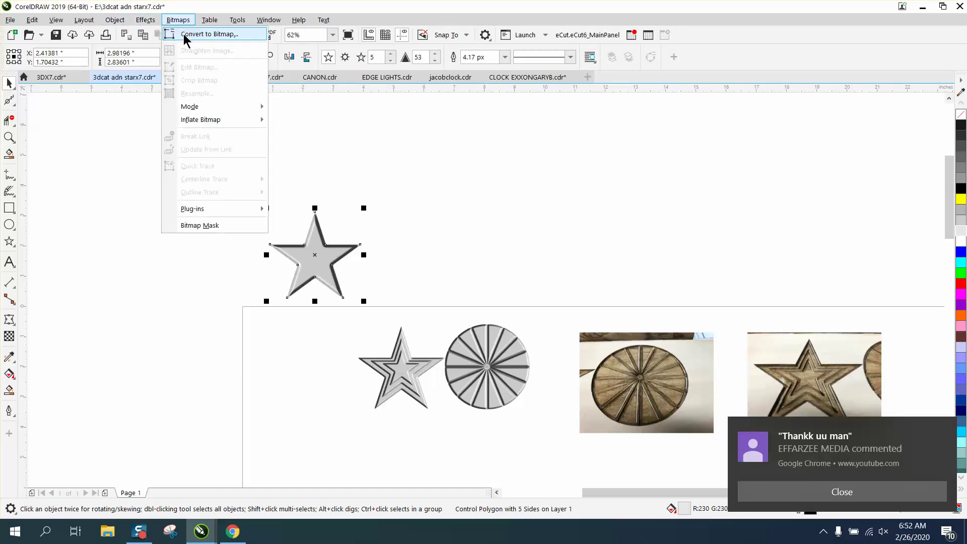
pyautogui.click(184, 35)
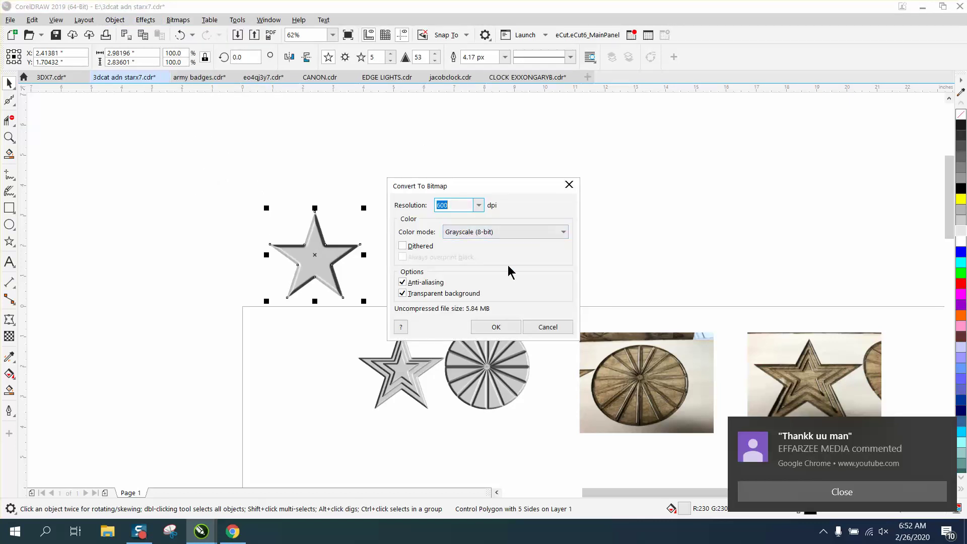
pyautogui.click(491, 326)
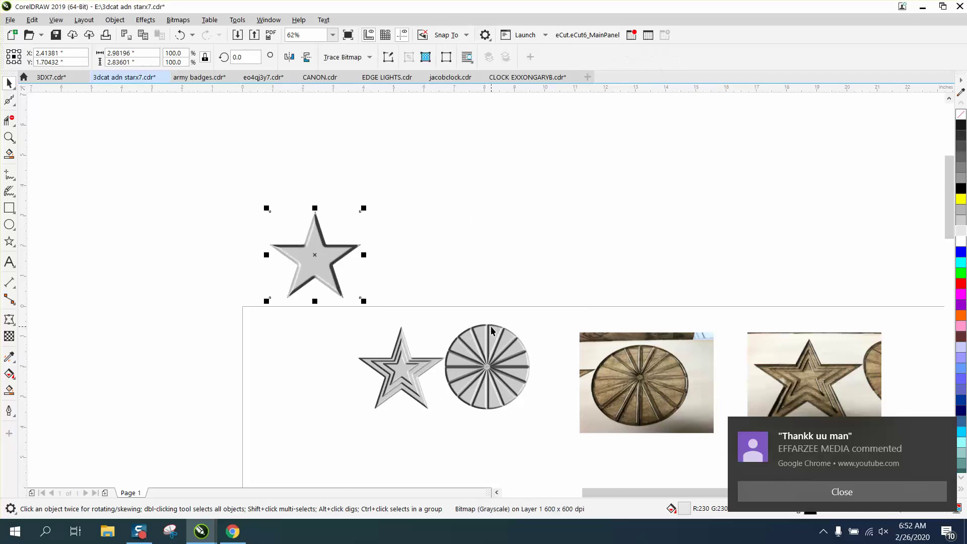
pyautogui.click(9, 137)
pyautogui.moveTo(254, 190); pyautogui.dragTo(386, 301)
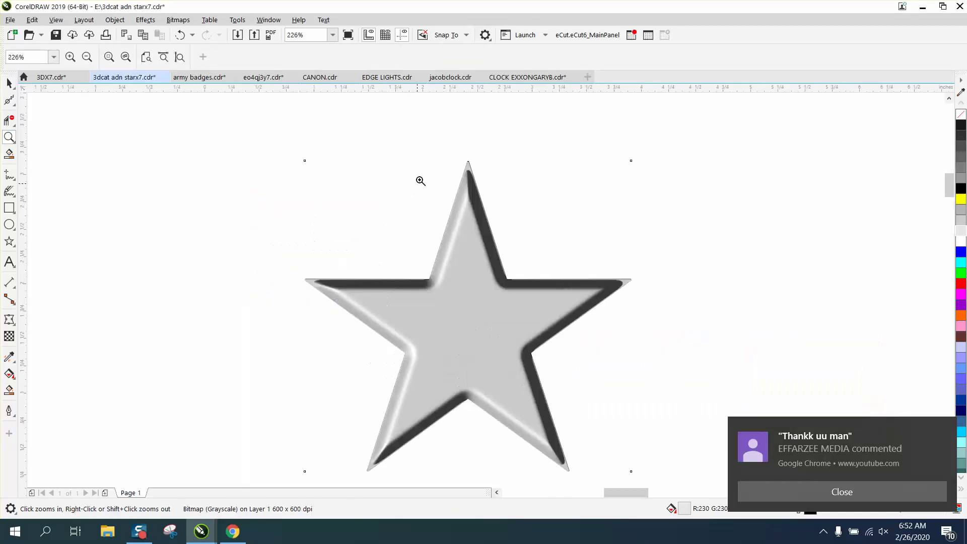
pyautogui.moveTo(440, 155); pyautogui.dragTo(514, 207)
pyautogui.scroll(-5, 425, 224)
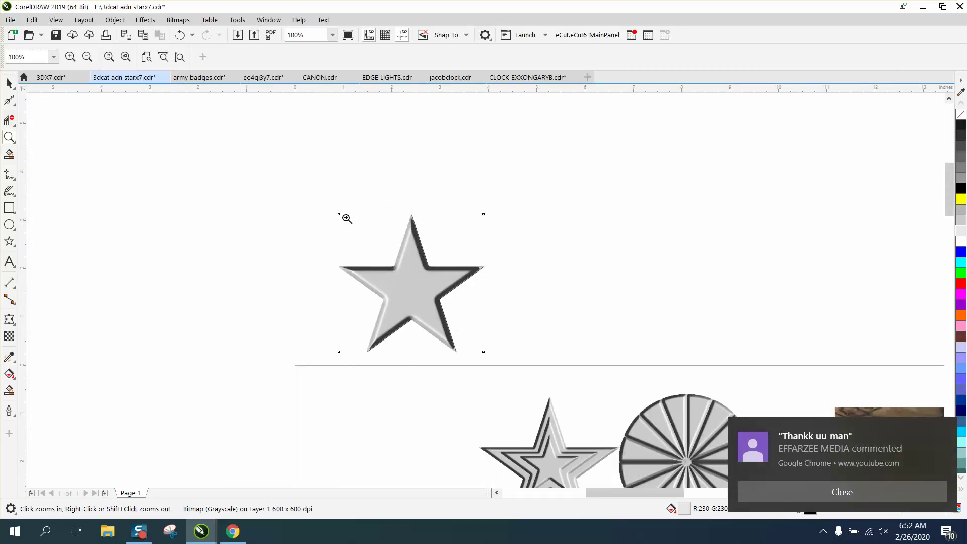
# Select the star bitmap in scaling mode and zoom in on it
pyautogui.click(9, 83)
pyautogui.scroll(-2, 204, 199)
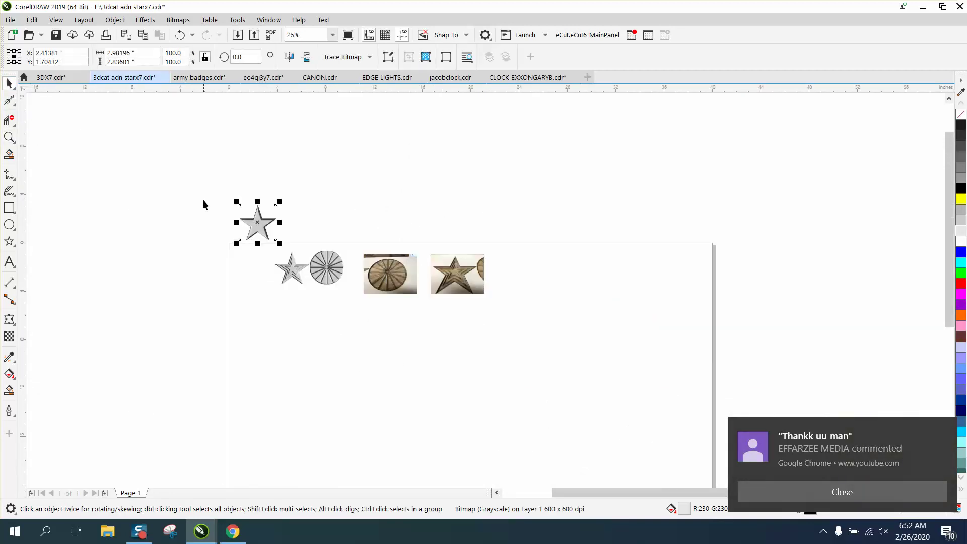
pyautogui.click(256, 222)
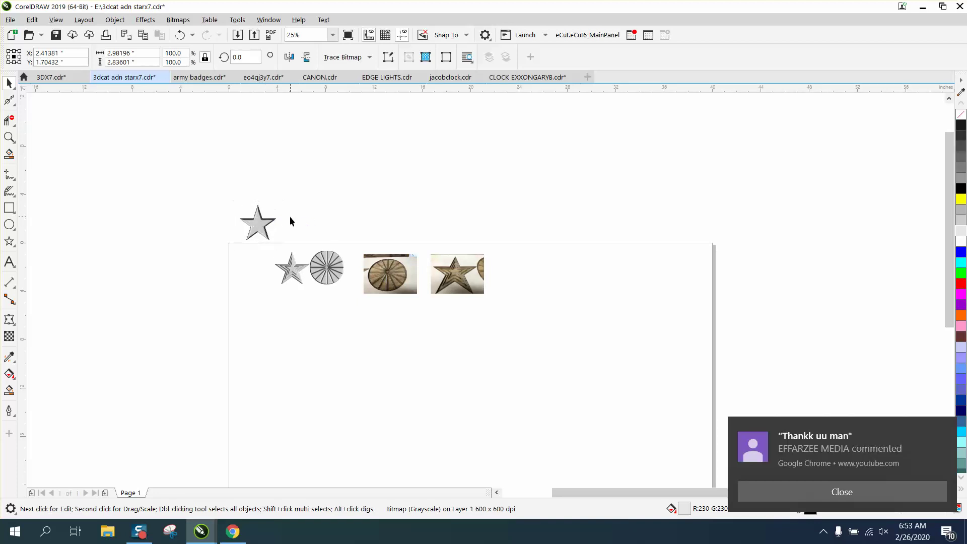
pyautogui.click(260, 223)
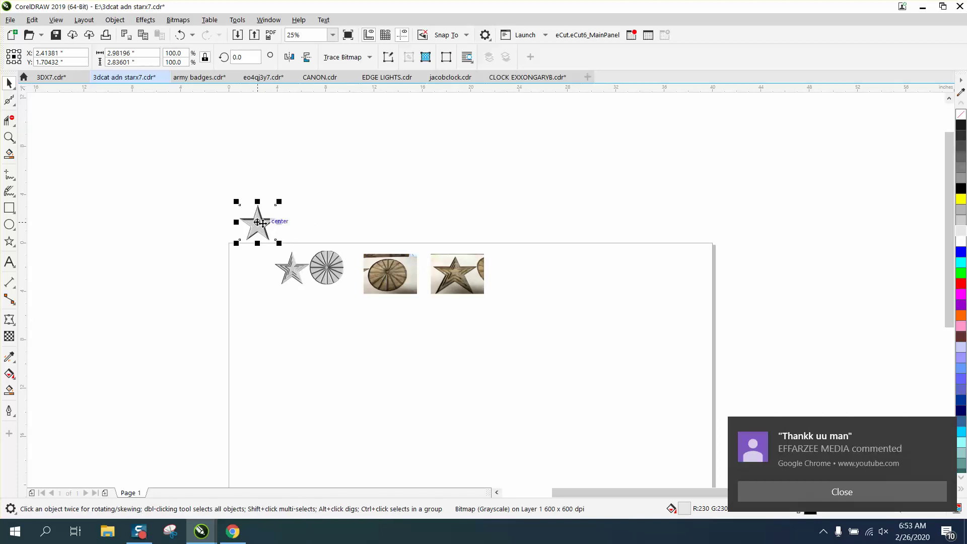
pyautogui.click(9, 137)
pyautogui.moveTo(222, 198); pyautogui.dragTo(304, 250)
pyautogui.click(9, 83)
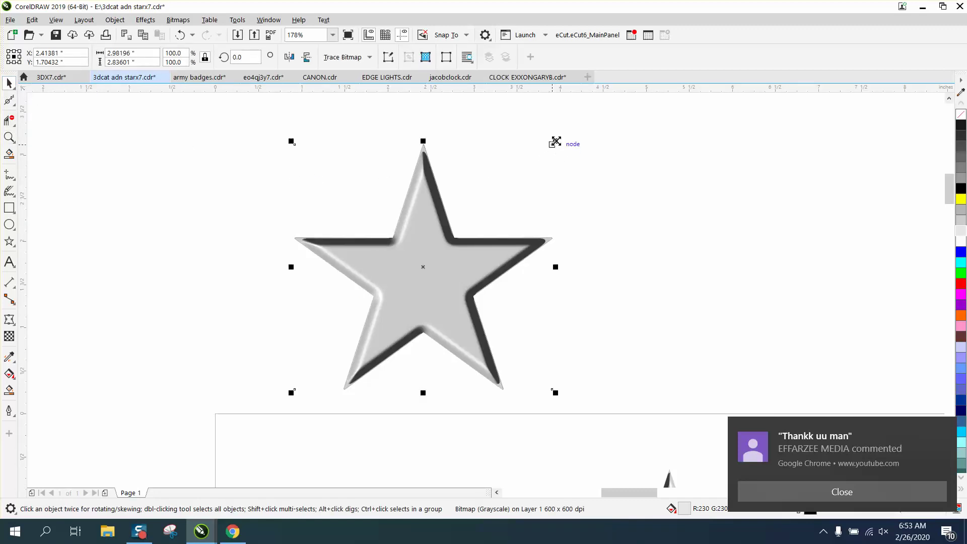
# Make a copy of the star scaled to about 73% and move it over the original
pyautogui.moveTo(556, 141); pyautogui.dragTo(504, 189)
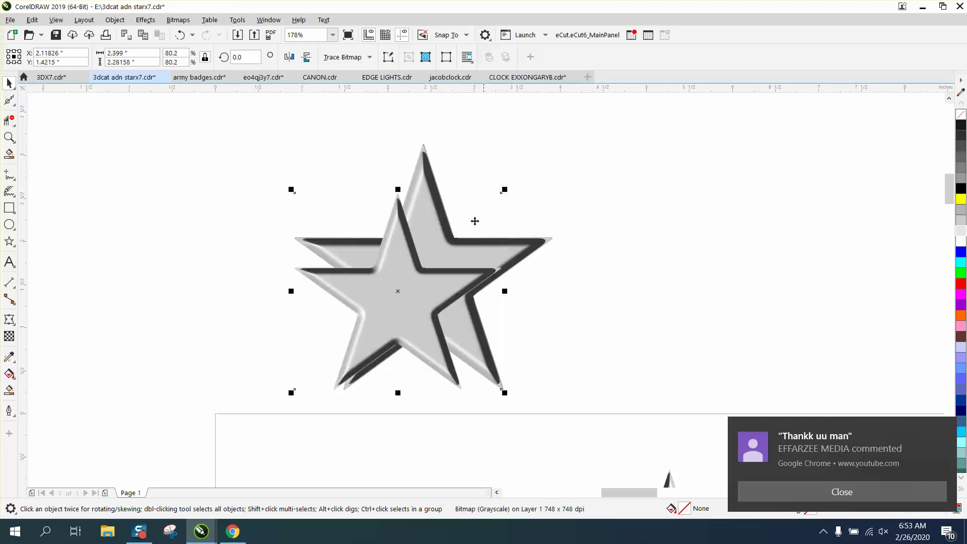
pyautogui.moveTo(395, 292); pyautogui.dragTo(421, 273)
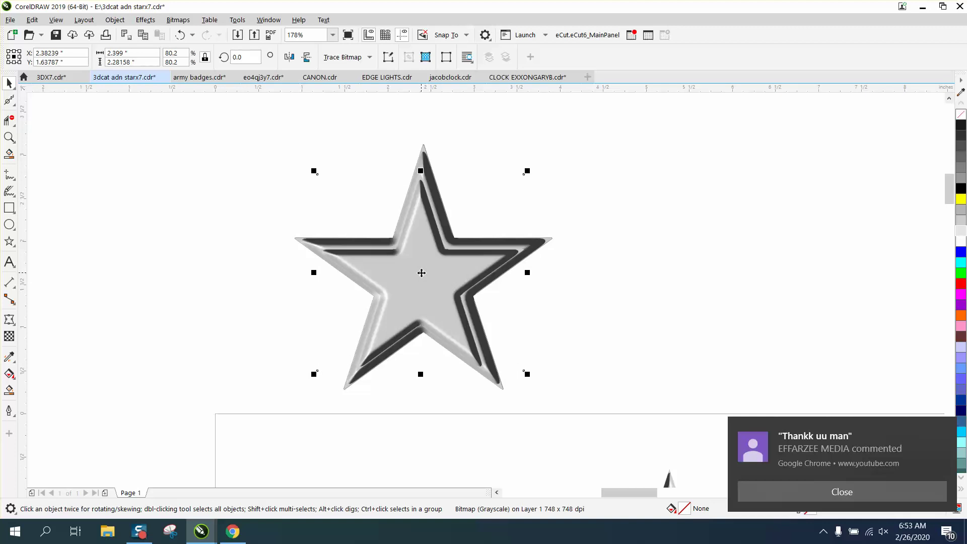
pyautogui.click(422, 272)
pyautogui.moveTo(528, 171); pyautogui.dragTo(506, 192)
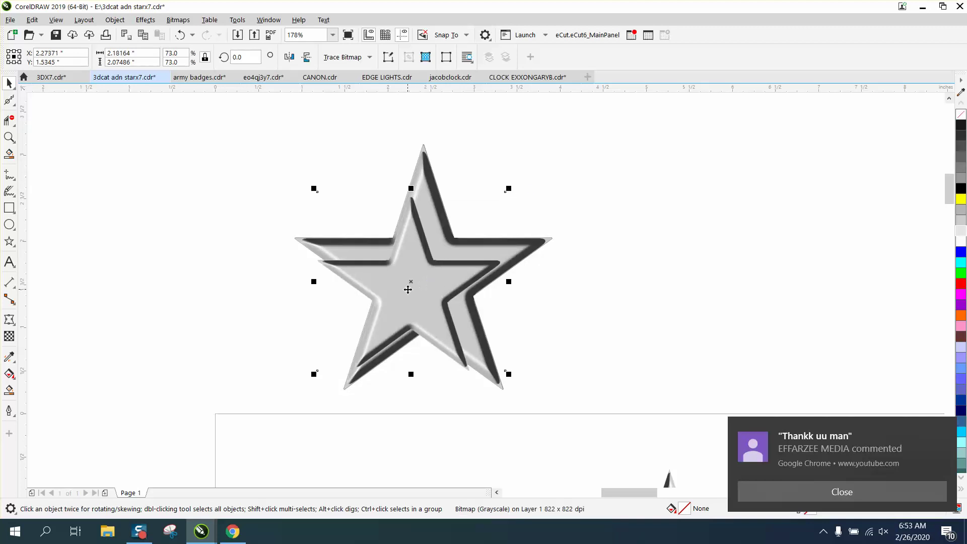
pyautogui.moveTo(256, 129); pyautogui.dragTo(622, 424)
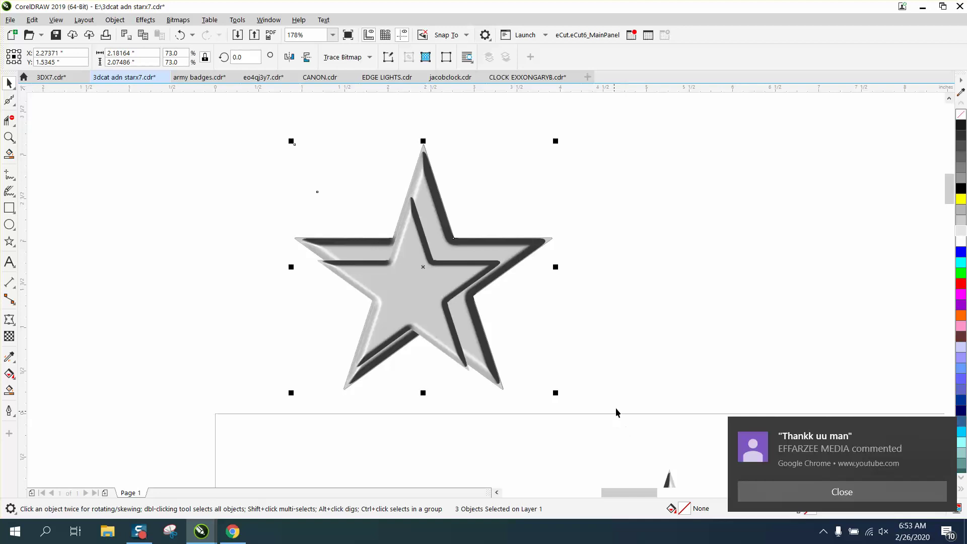
pyautogui.click(616, 407)
pyautogui.moveTo(444, 309); pyautogui.dragTo(448, 290)
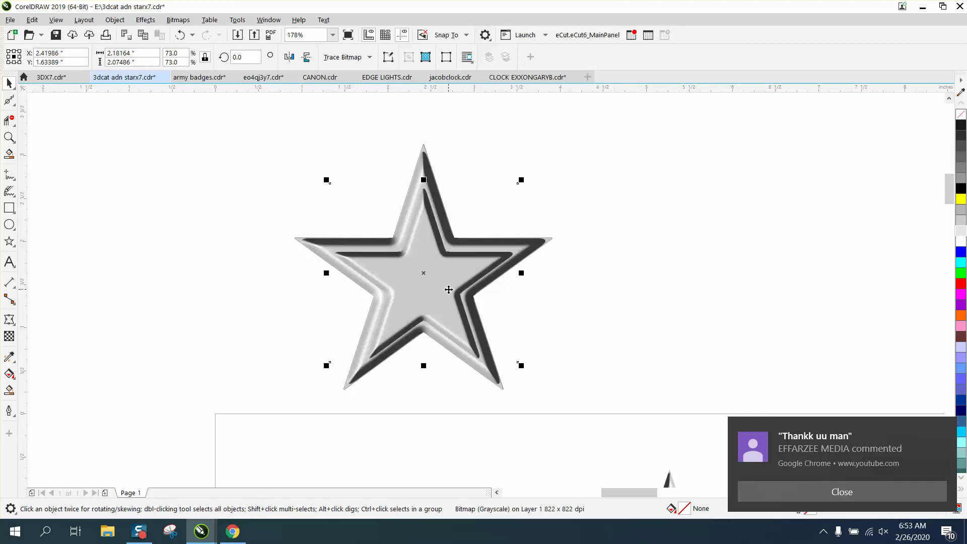
pyautogui.click(448, 289)
pyautogui.click(449, 291)
# Undo six changes back to the single original shaded star and zoom in on it
pyautogui.click(180, 35)
pyautogui.click(180, 35)
pyautogui.click(180, 35)
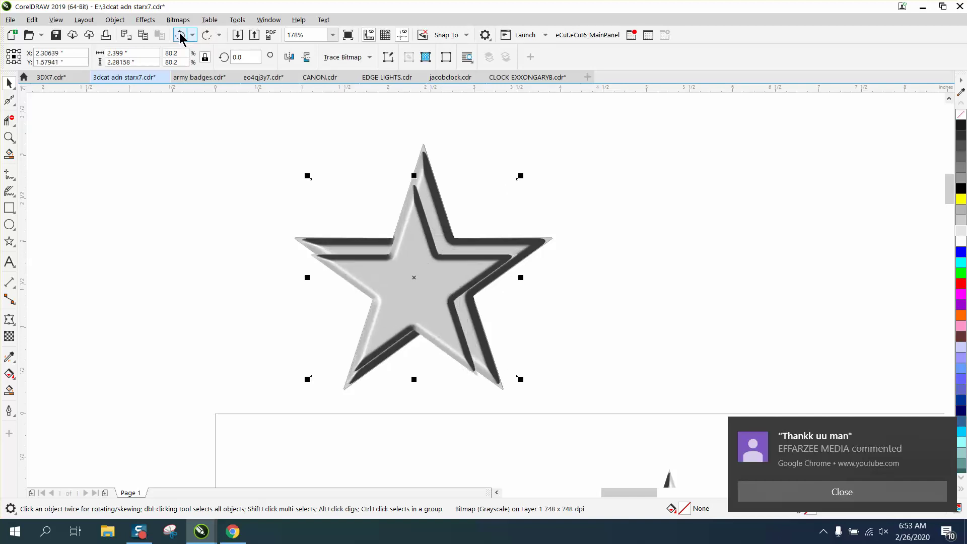
pyautogui.click(180, 35)
pyautogui.click(180, 35)
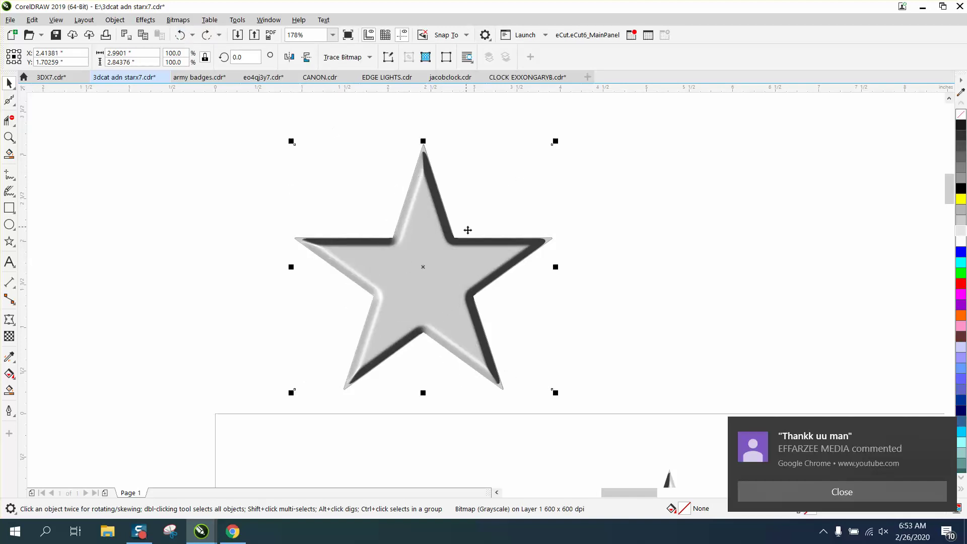
pyautogui.click(181, 36)
pyautogui.scroll(-2, 304, 223)
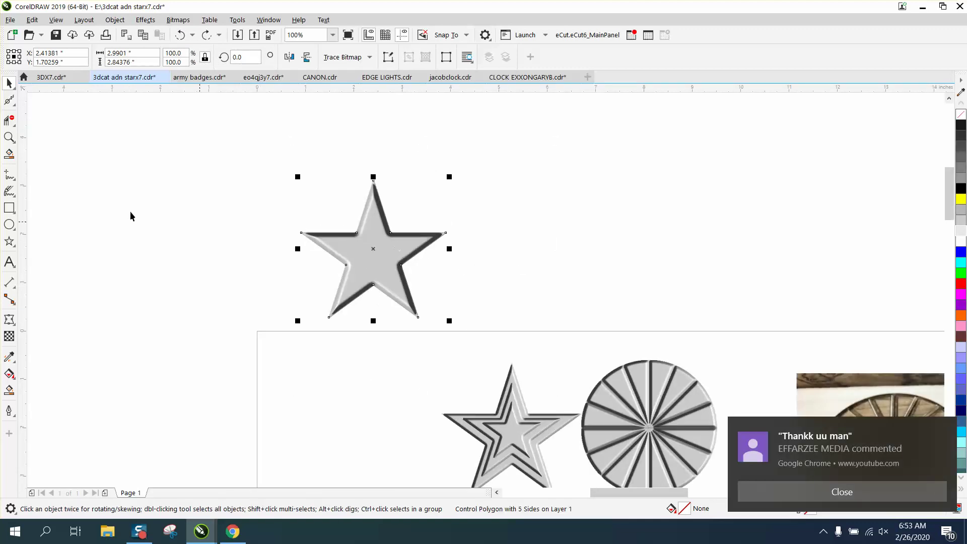
pyautogui.click(9, 137)
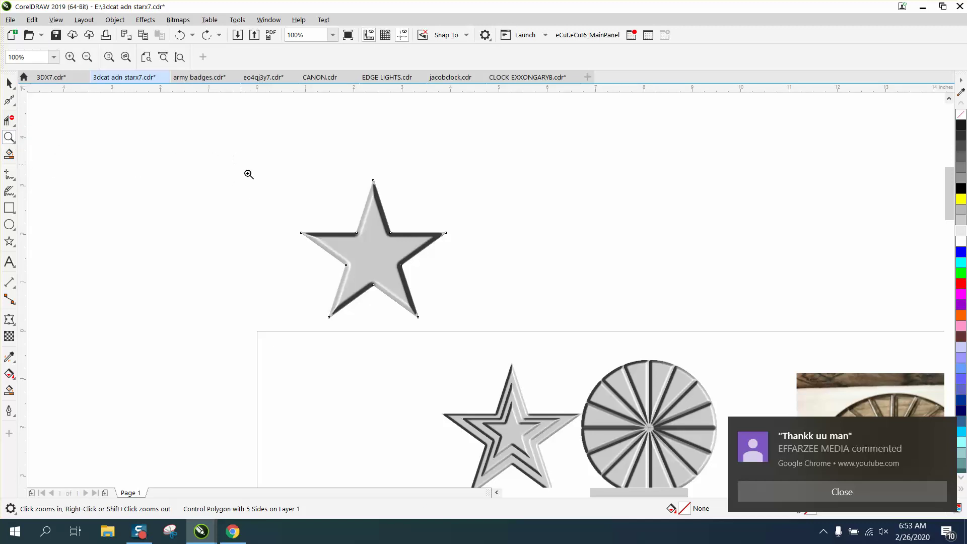
pyautogui.moveTo(240, 164); pyautogui.dragTo(489, 338)
pyautogui.click(9, 84)
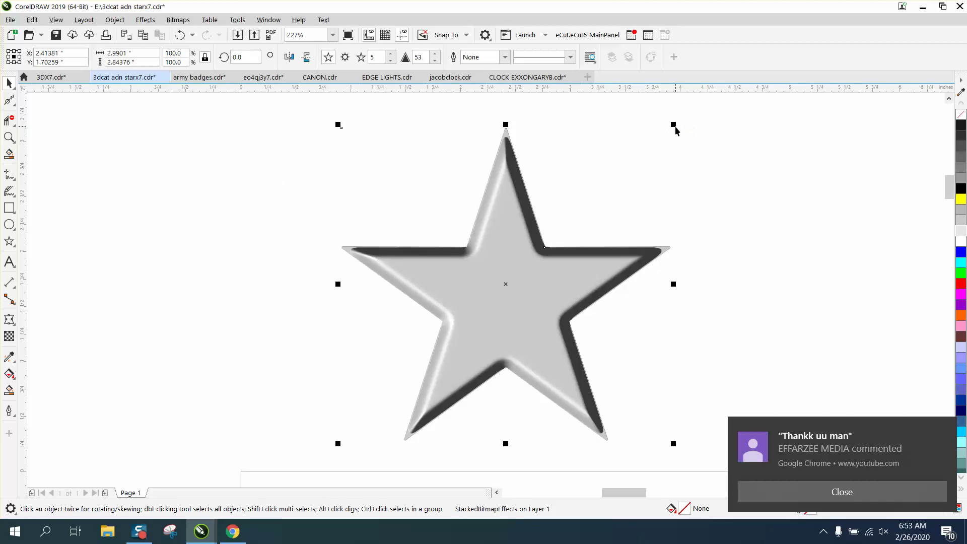
# Leave a smaller copy of the star and centre it inside the original
pyautogui.moveTo(673, 125); pyautogui.dragTo(644, 158)
pyautogui.moveTo(609, 187); pyautogui.dragTo(537, 254)
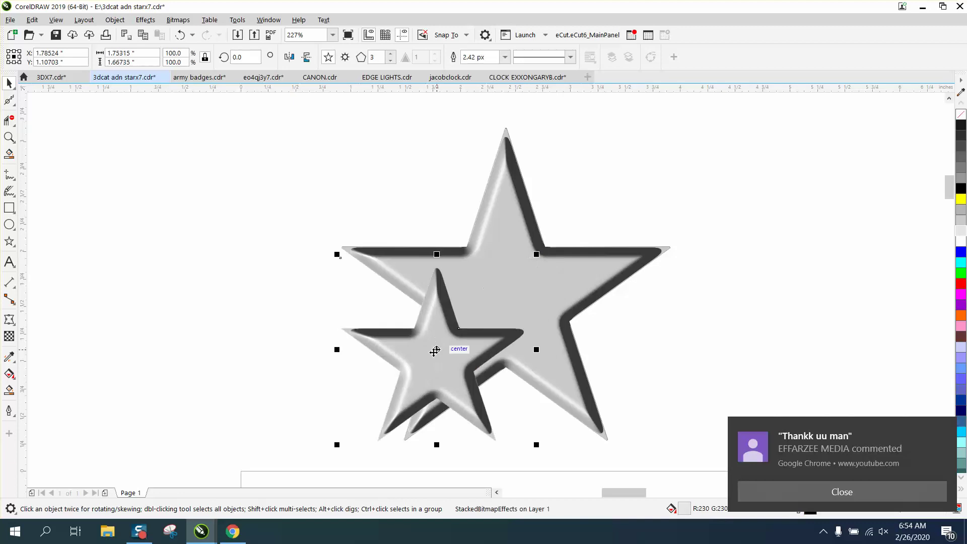
pyautogui.moveTo(437, 350); pyautogui.dragTo(507, 292)
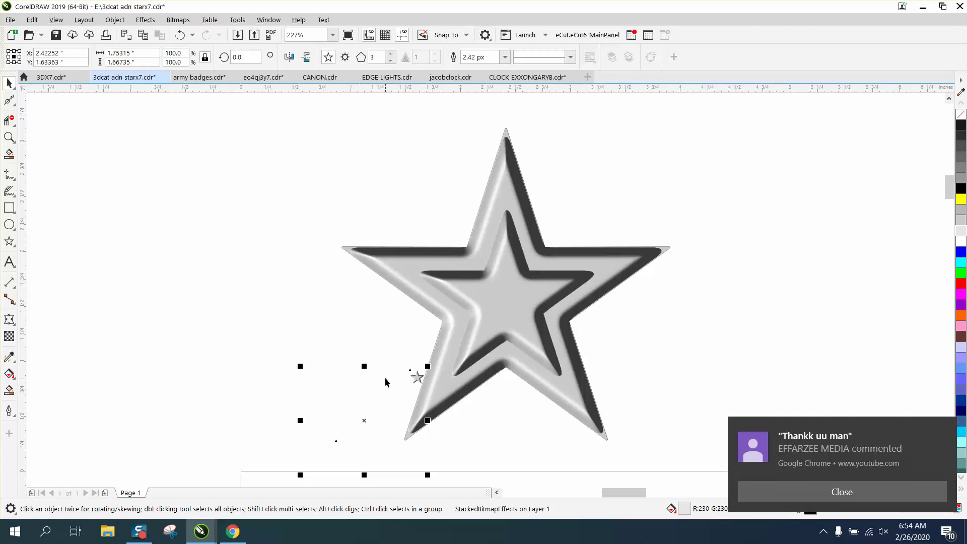
# Make an even smaller copy of the inner star and centre it inside the others
pyautogui.click(530, 315)
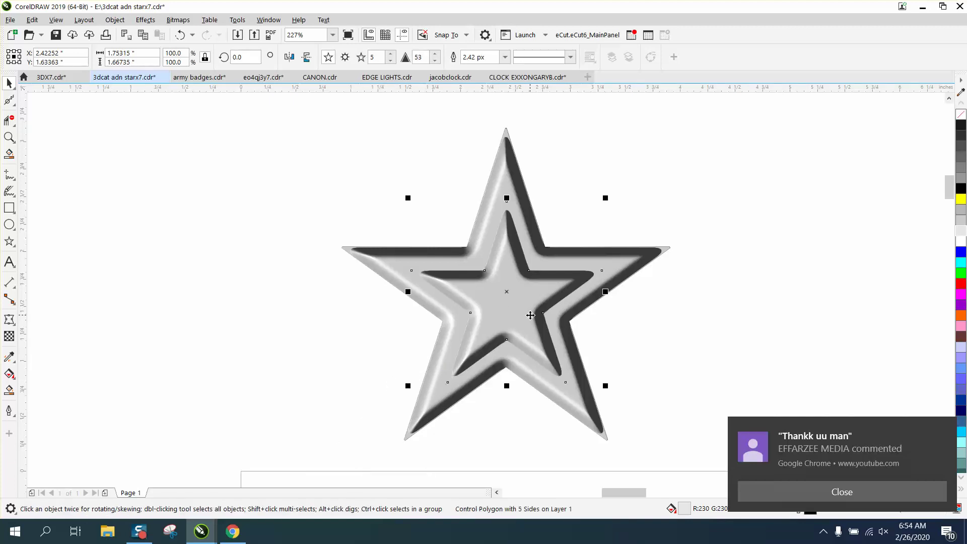
pyautogui.keyDown('alt'); pyautogui.click(530, 315); pyautogui.keyUp('alt')
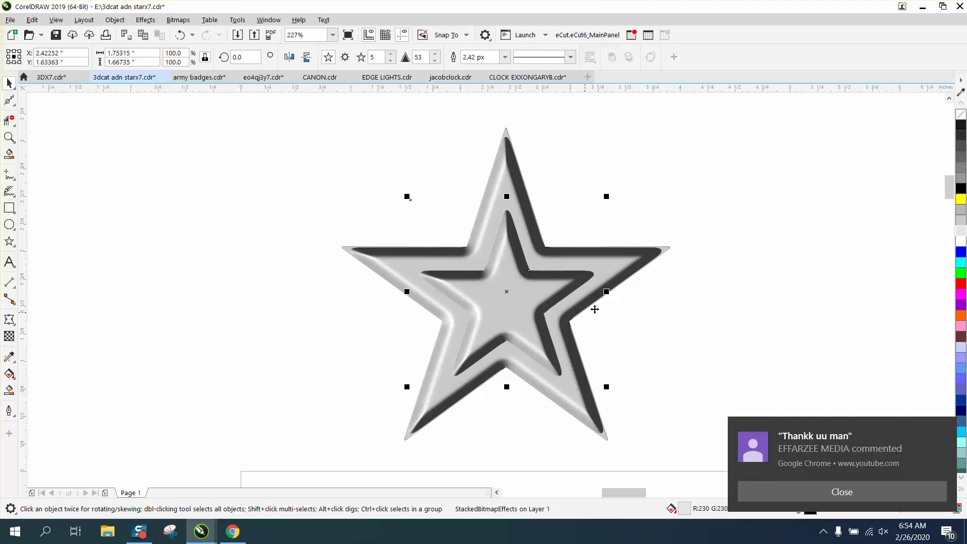
pyautogui.moveTo(605, 197); pyautogui.dragTo(602, 202)
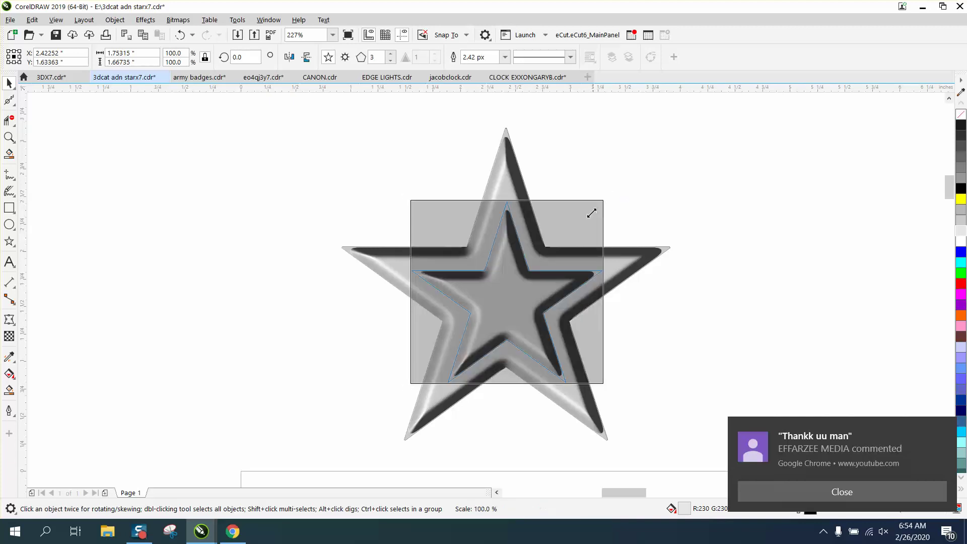
pyautogui.moveTo(564, 239); pyautogui.dragTo(519, 280)
pyautogui.moveTo(470, 335); pyautogui.dragTo(506, 302)
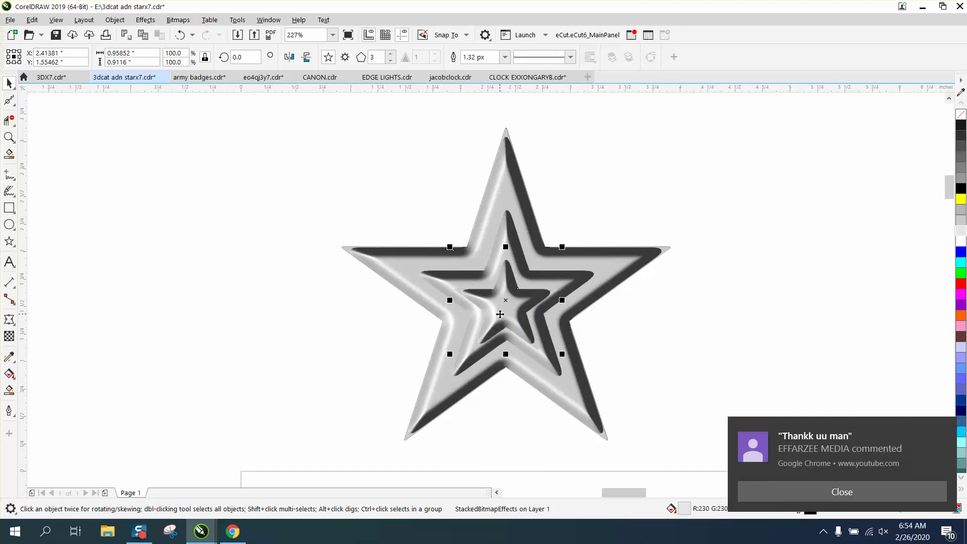
pyautogui.moveTo(506, 313); pyautogui.dragTo(507, 307)
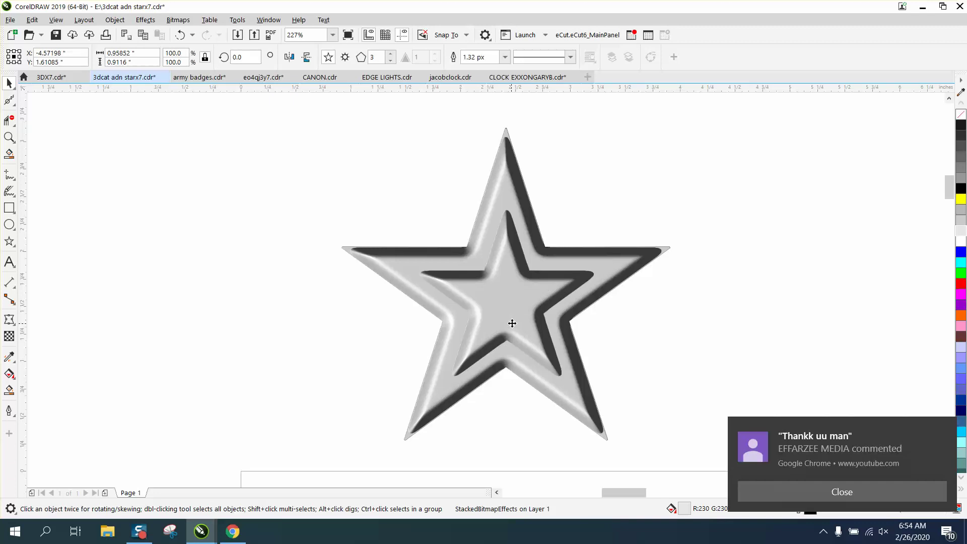
# Clear the selection and set the nudge distance to 0.001 inch
pyautogui.click(574, 261)
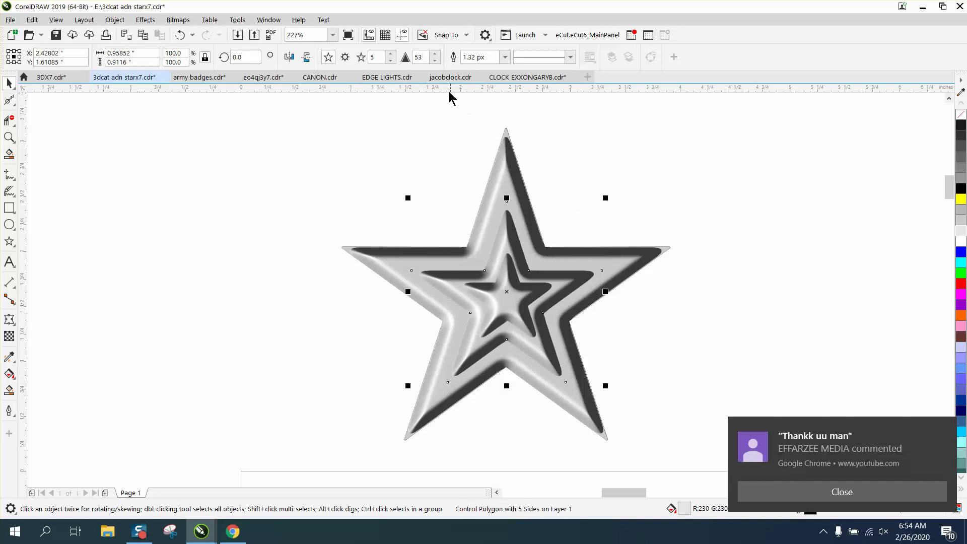
pyautogui.click(403, 104)
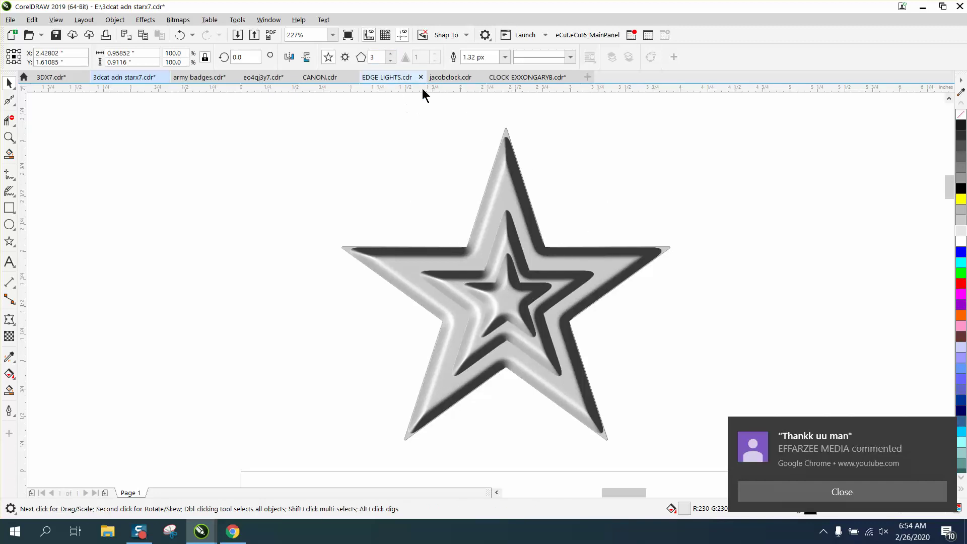
pyautogui.scroll(-2, 514, 124)
pyautogui.scroll(-3, 514, 126)
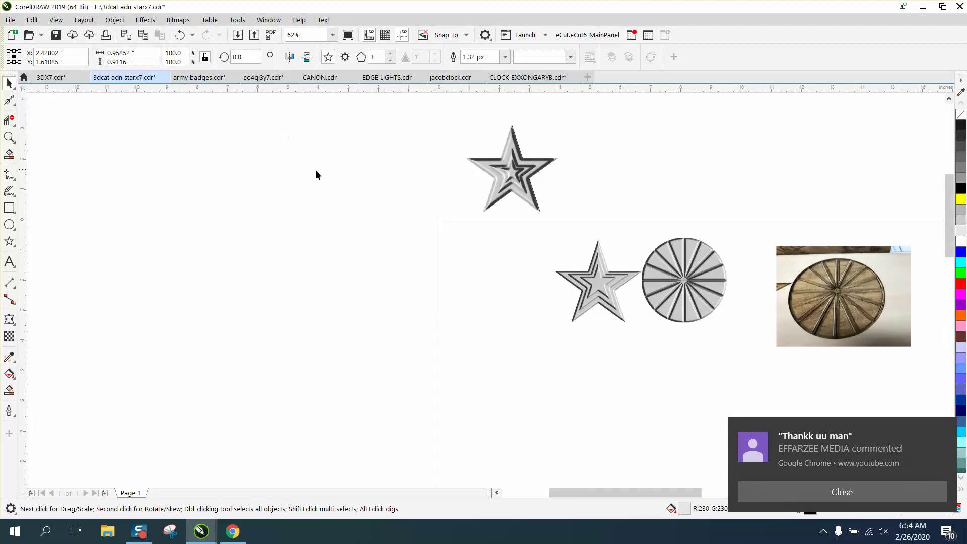
pyautogui.moveTo(578, 219); pyautogui.dragTo(578, 220)
pyautogui.click(242, 211)
pyautogui.press('z')
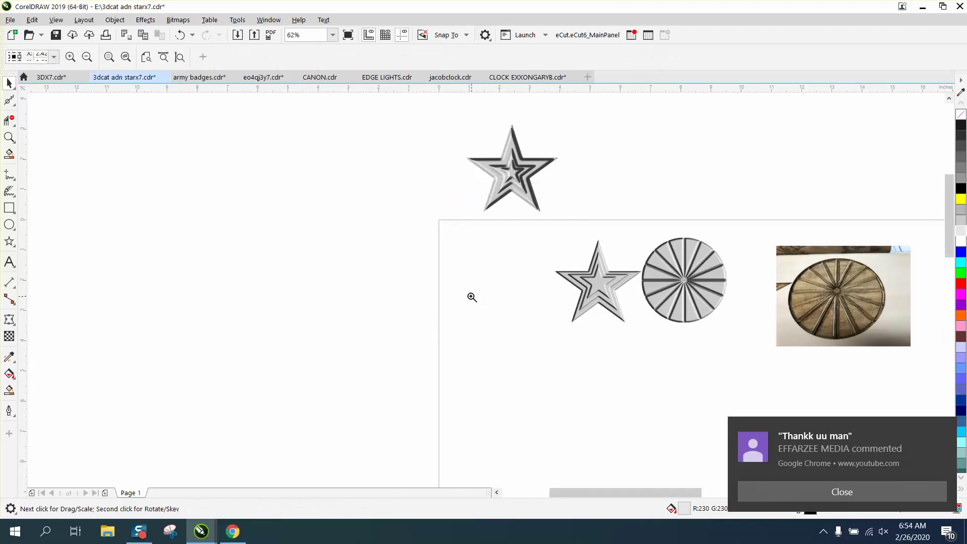
pyautogui.click(414, 244)
pyautogui.click(9, 83)
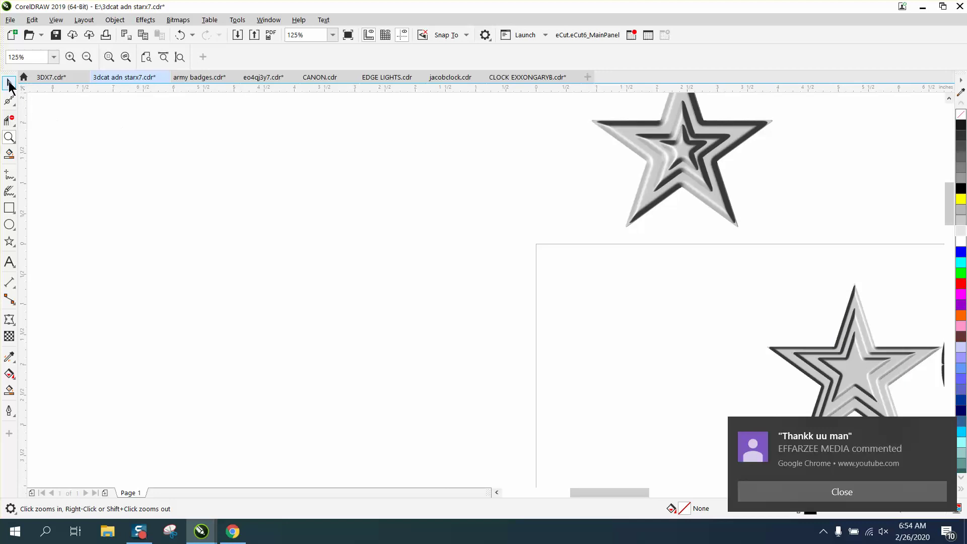
pyautogui.click(373, 57)
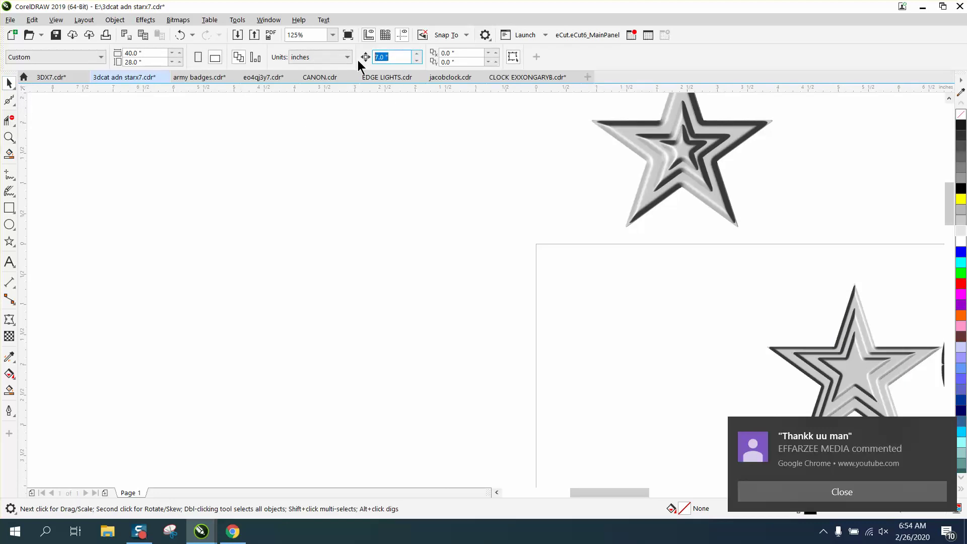
pyautogui.write('.001')
# Zoom in on the top star and nudge the innermost star into the centre
pyautogui.click(9, 137)
pyautogui.moveTo(566, 108); pyautogui.dragTo(756, 240)
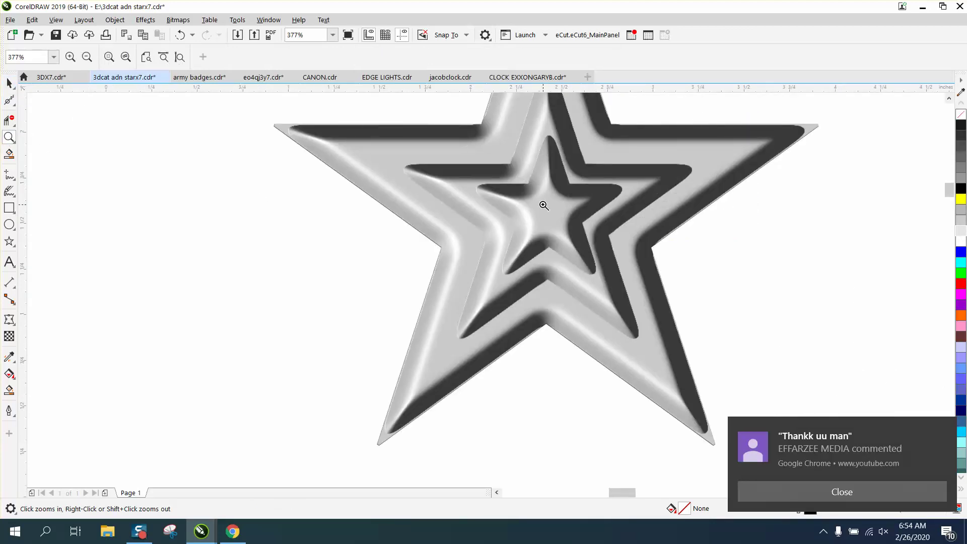
pyautogui.click(9, 83)
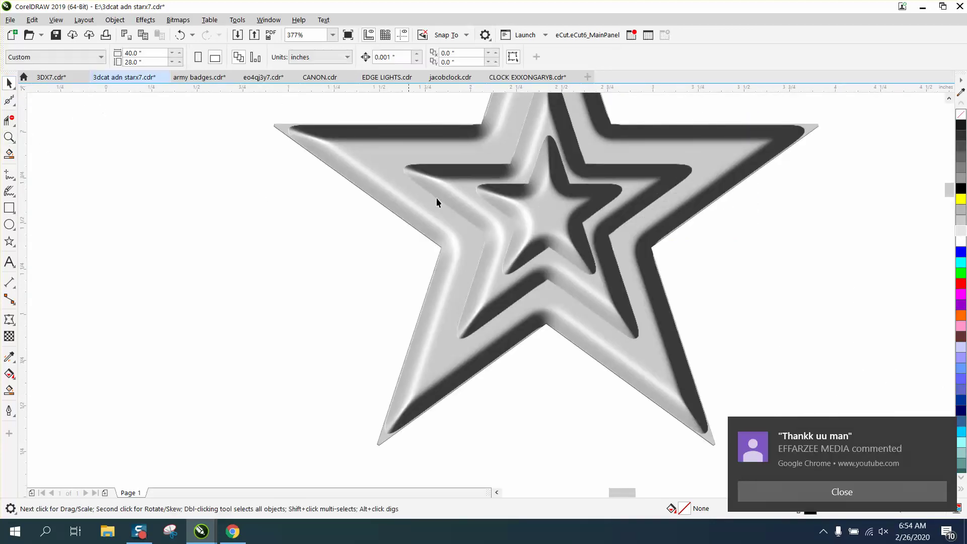
pyautogui.click(548, 214)
pyautogui.moveTo(549, 213); pyautogui.dragTo(548, 212)
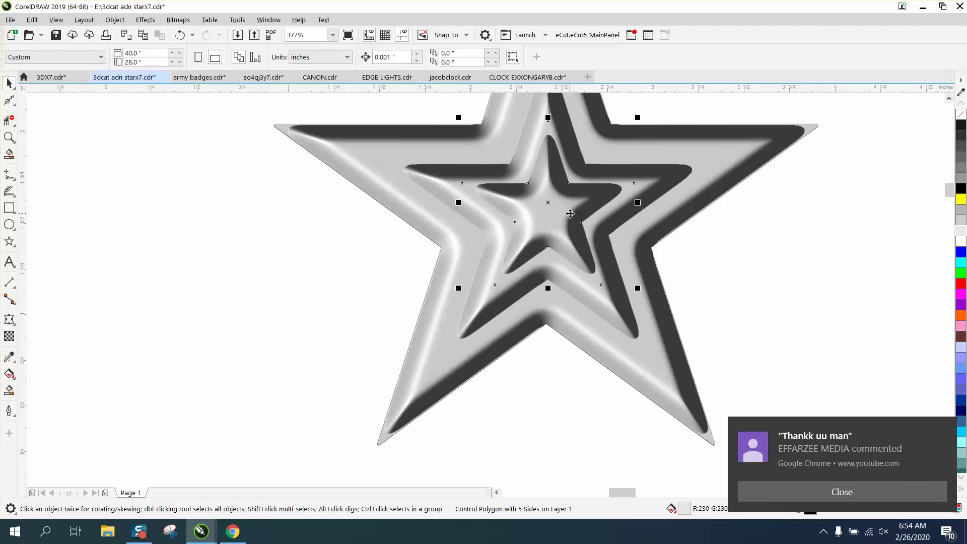
pyautogui.press('Left')
pyautogui.scroll(-6, 567, 214)
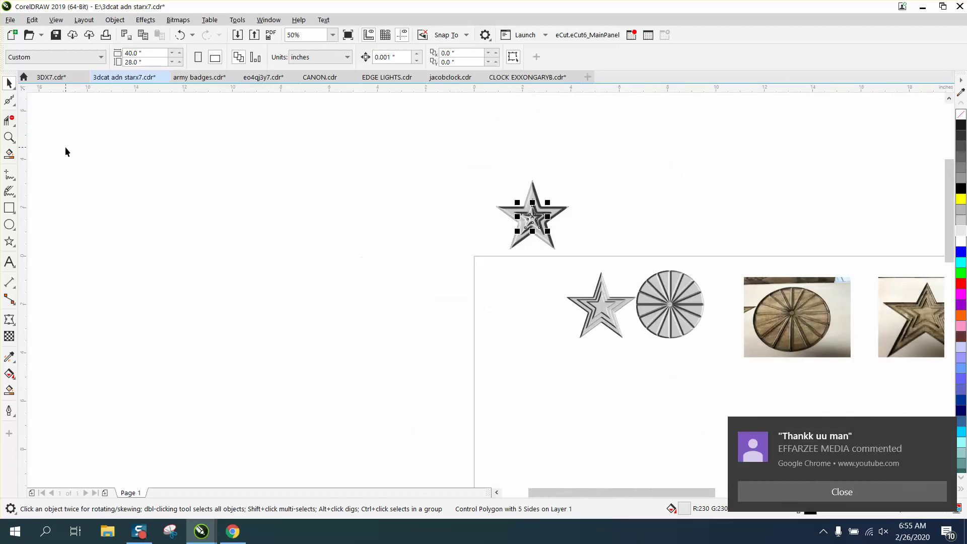
# Zoom into the engraved star photo, zoom back out, then zoom in on the spoked circle drawing
pyautogui.click(9, 137)
pyautogui.moveTo(872, 272); pyautogui.dragTo(938, 368)
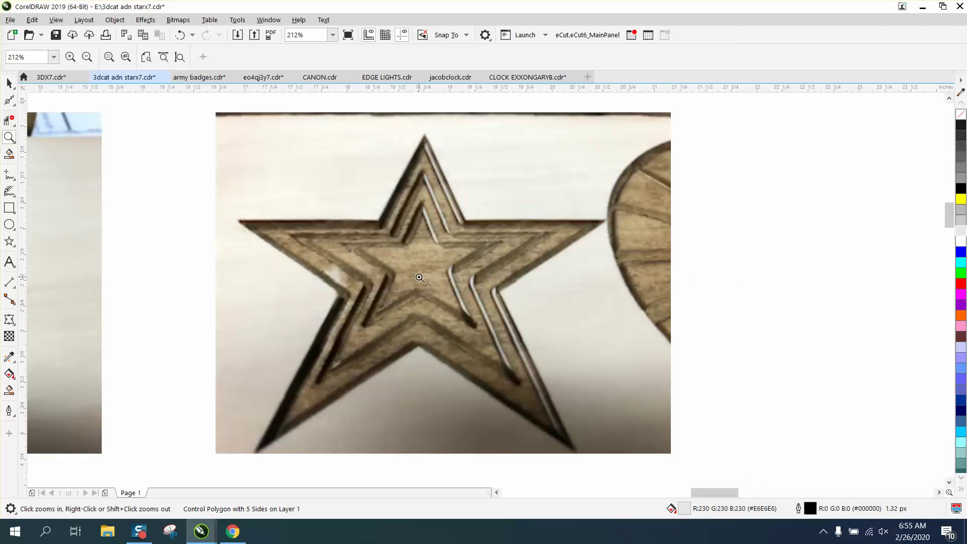
pyautogui.rightClick(402, 259)
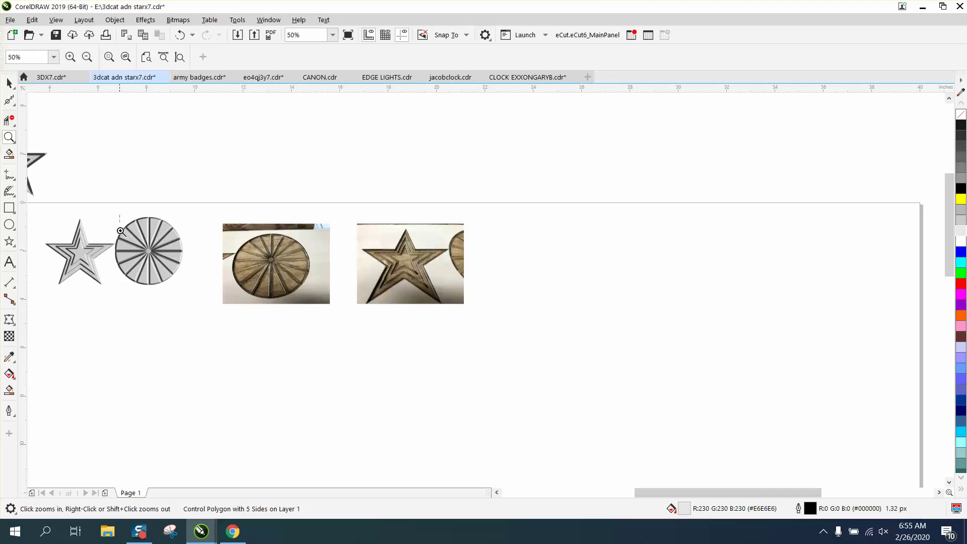
pyautogui.moveTo(115, 214); pyautogui.dragTo(204, 280)
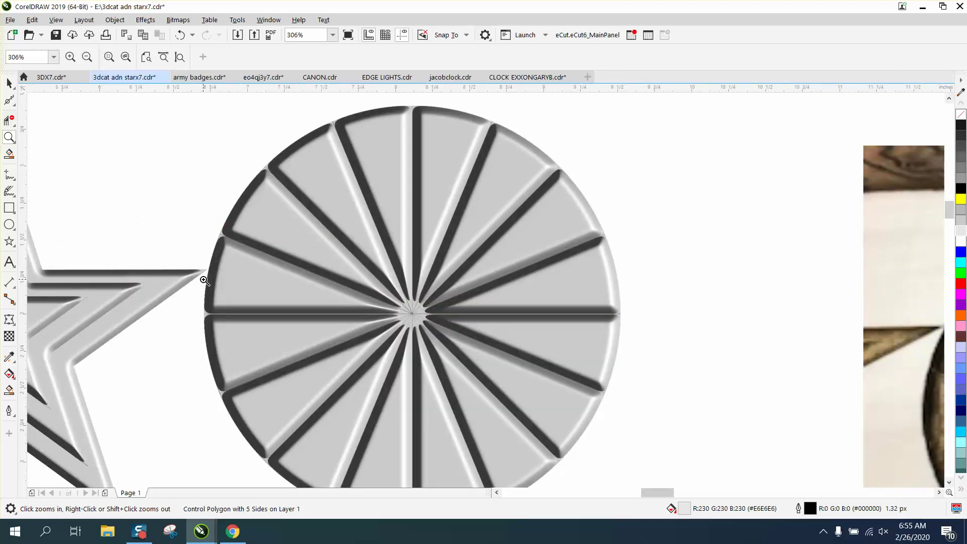